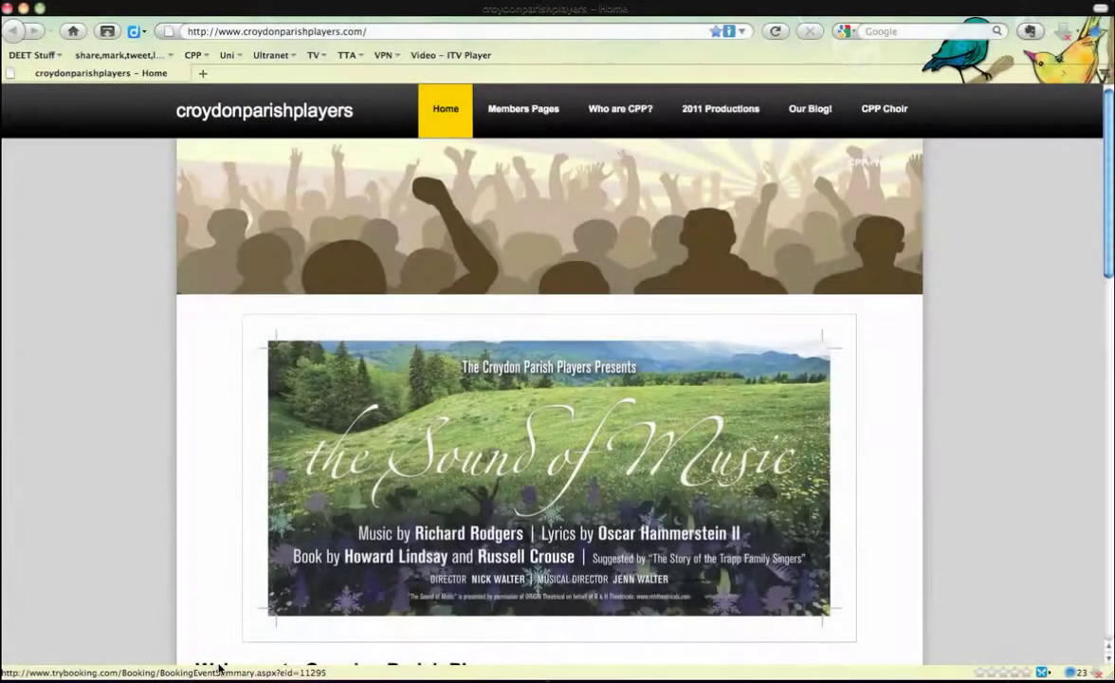
Scroll down the Croydon Parish Players home page to the Buy Tickets Now! link
scroll(218, 655, "down", 1)
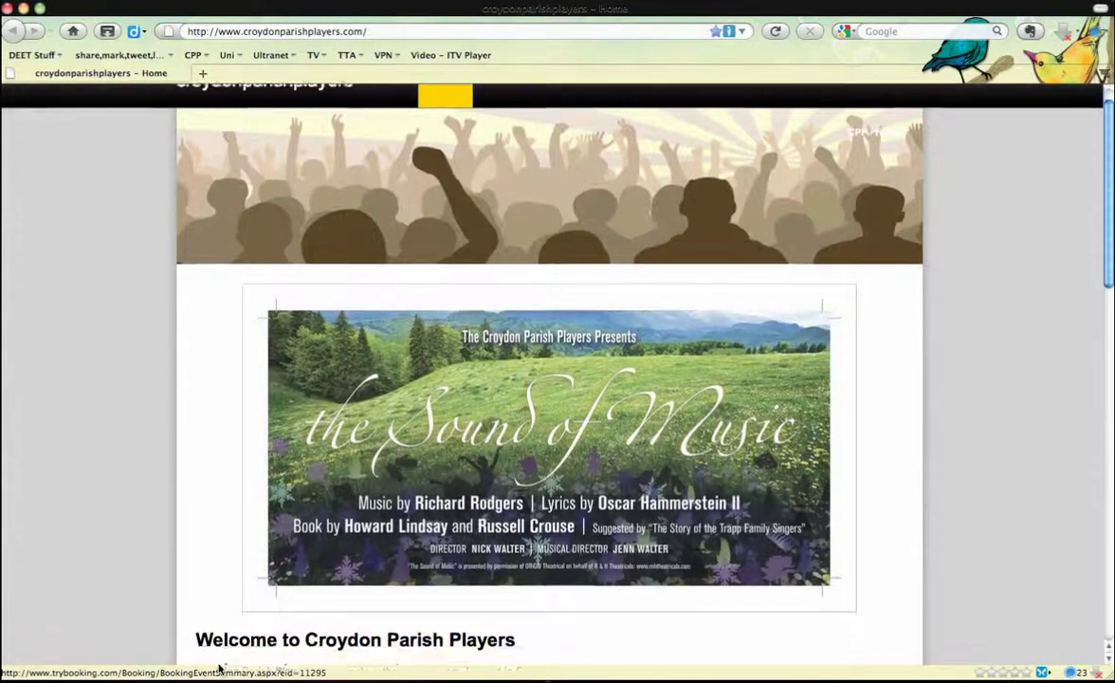
scroll(218, 654, "down", 5)
scroll(218, 654, "down", 4)
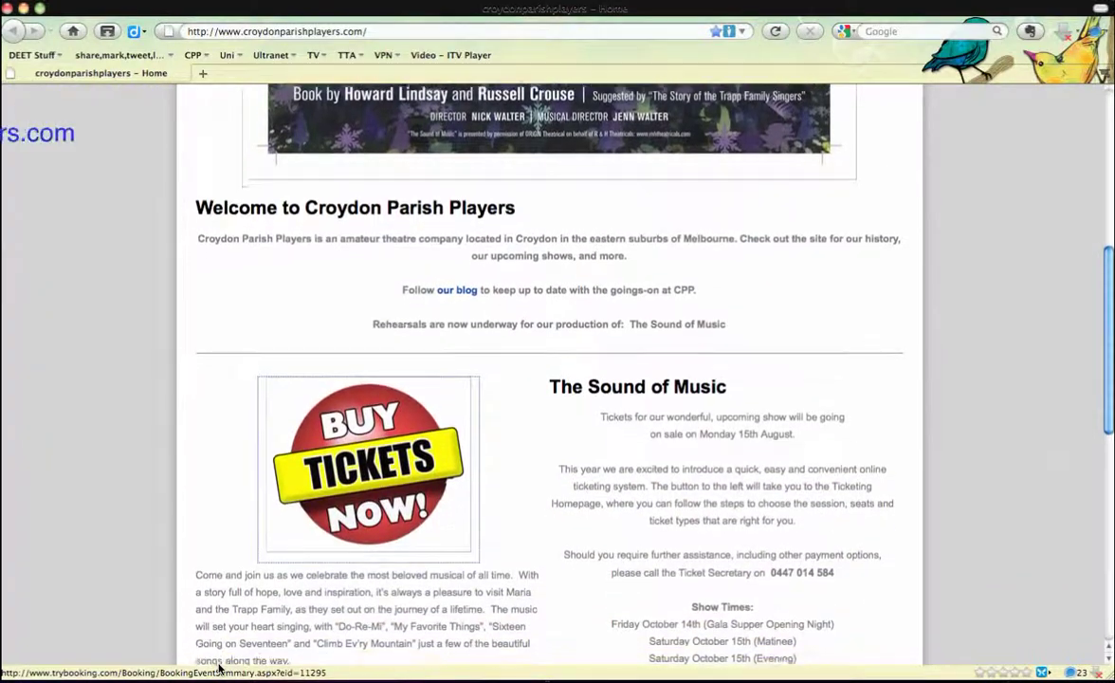
scroll(218, 654, "down", 3)
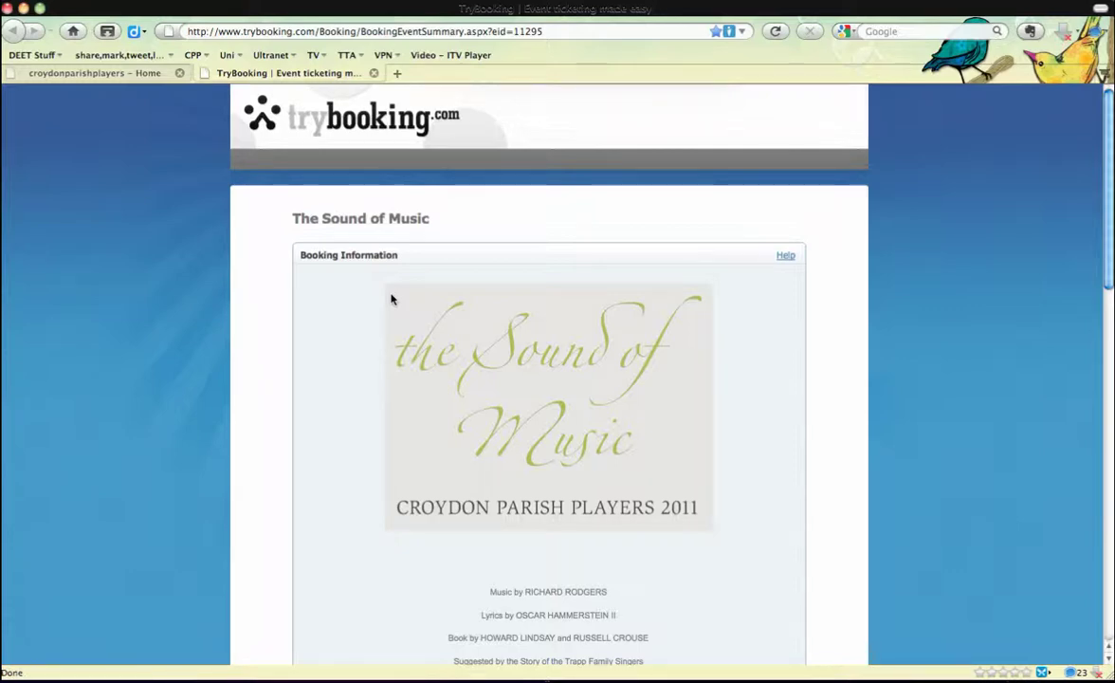
Continue past the event details and pick the Saturday 15 October 2011, 8:00 PM session
scroll(391, 299, "down", 2)
scroll(391, 299, "down", 3)
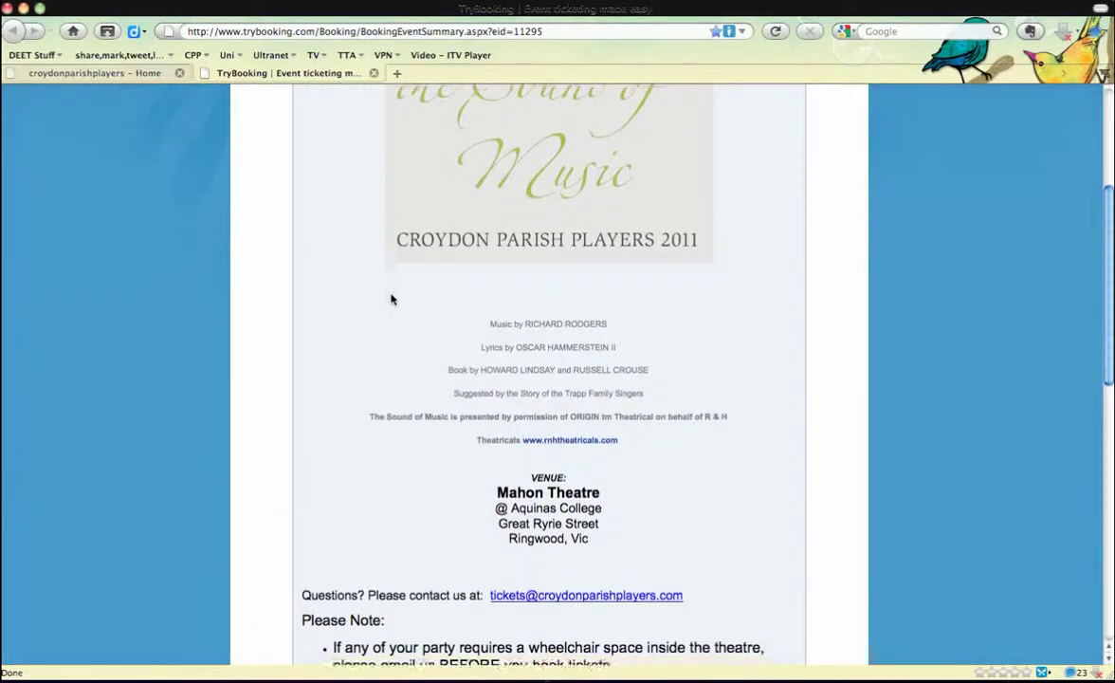
scroll(391, 299, "down", 1)
scroll(390, 300, "down", 4)
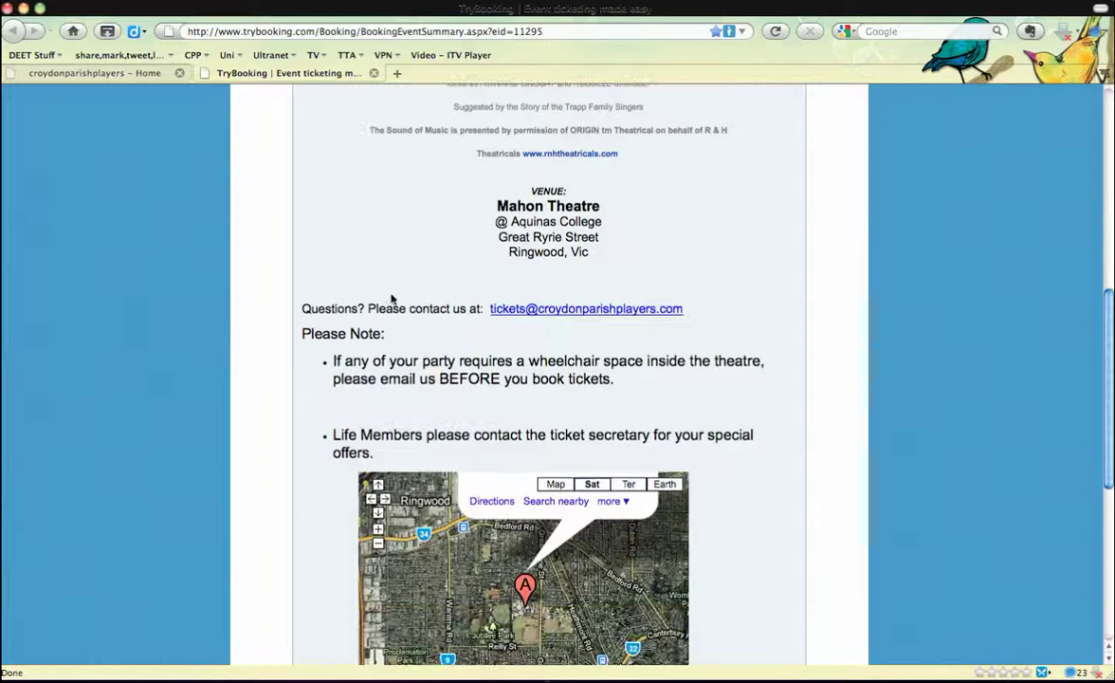
scroll(390, 299, "down", 1)
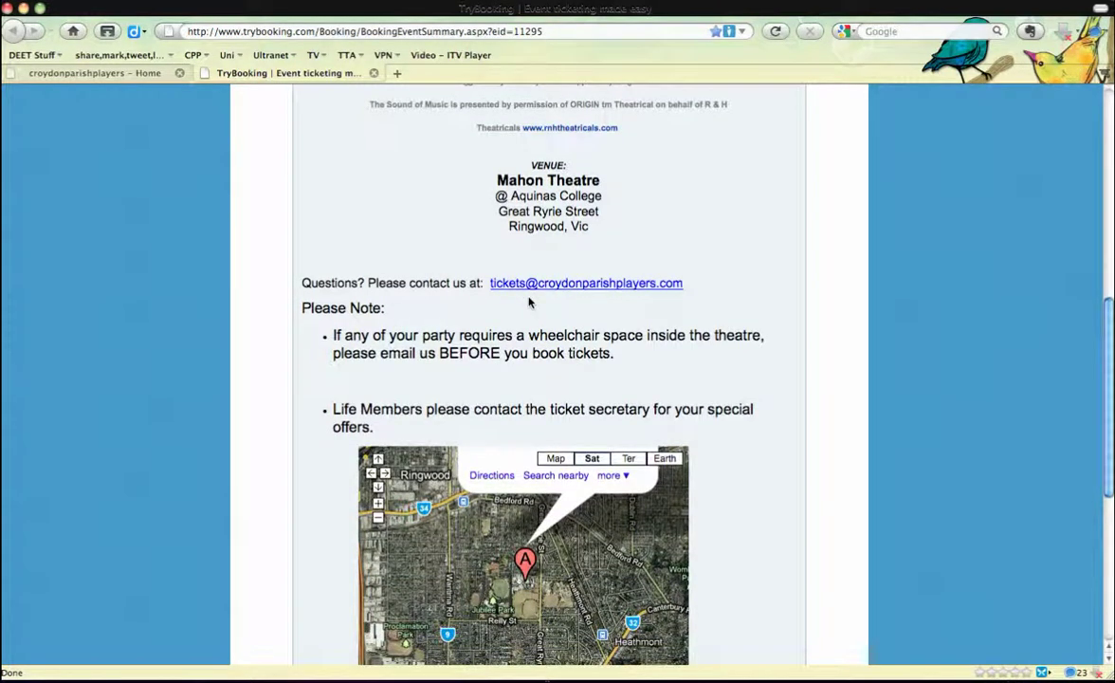
scroll(529, 301, "down", 7)
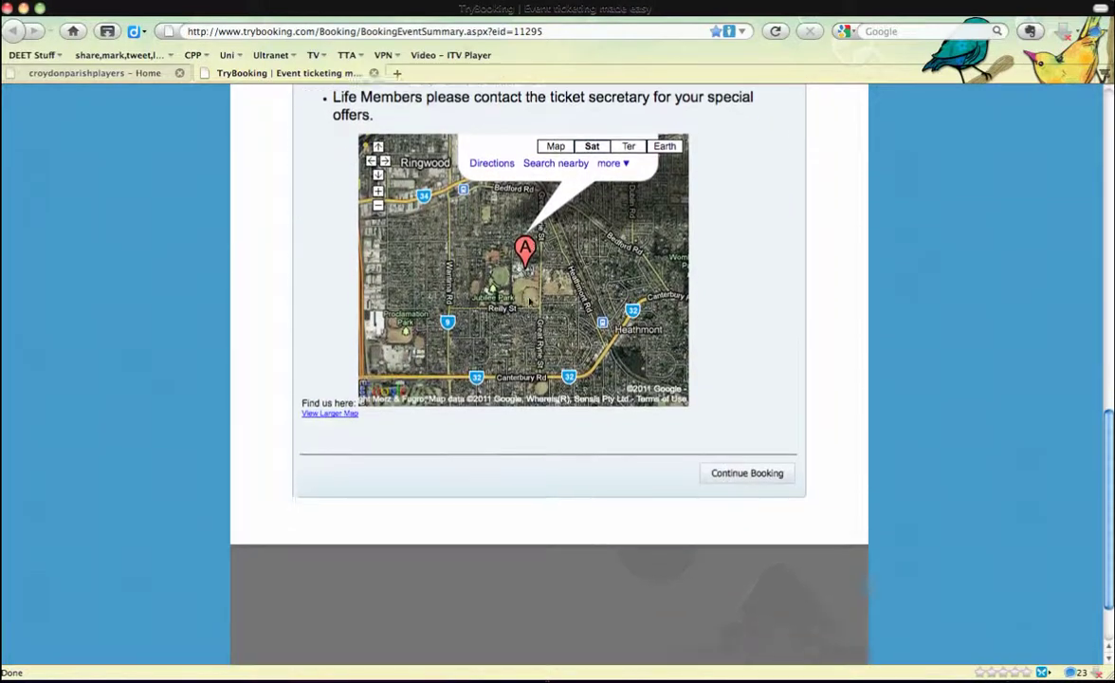
left_click(741, 389)
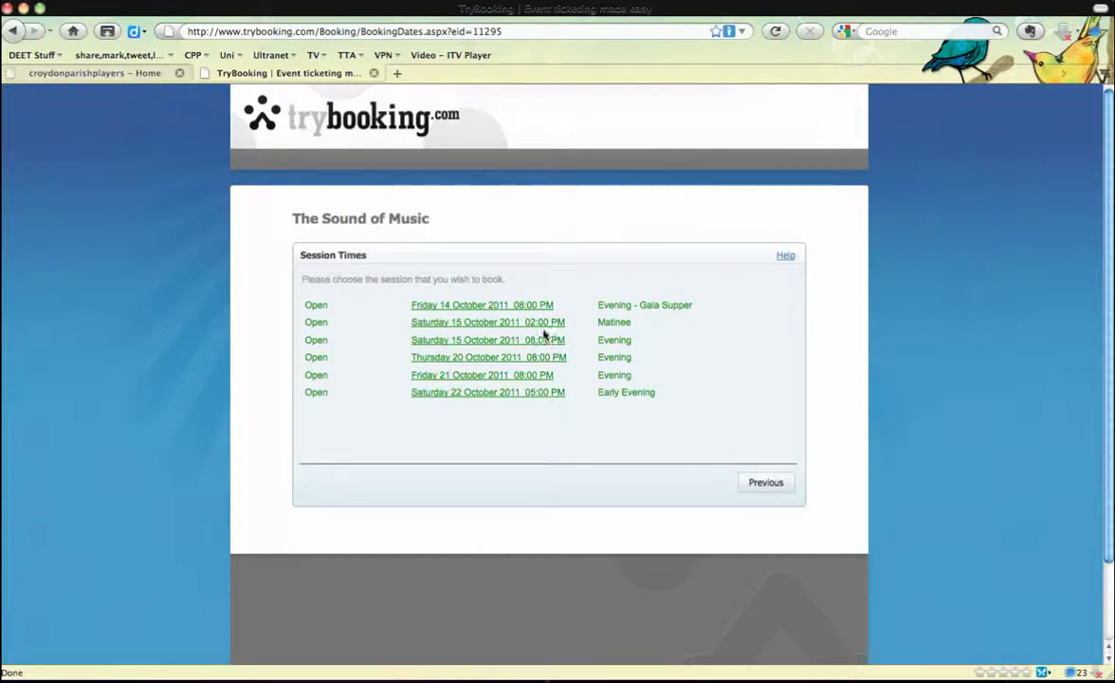
left_click(500, 342)
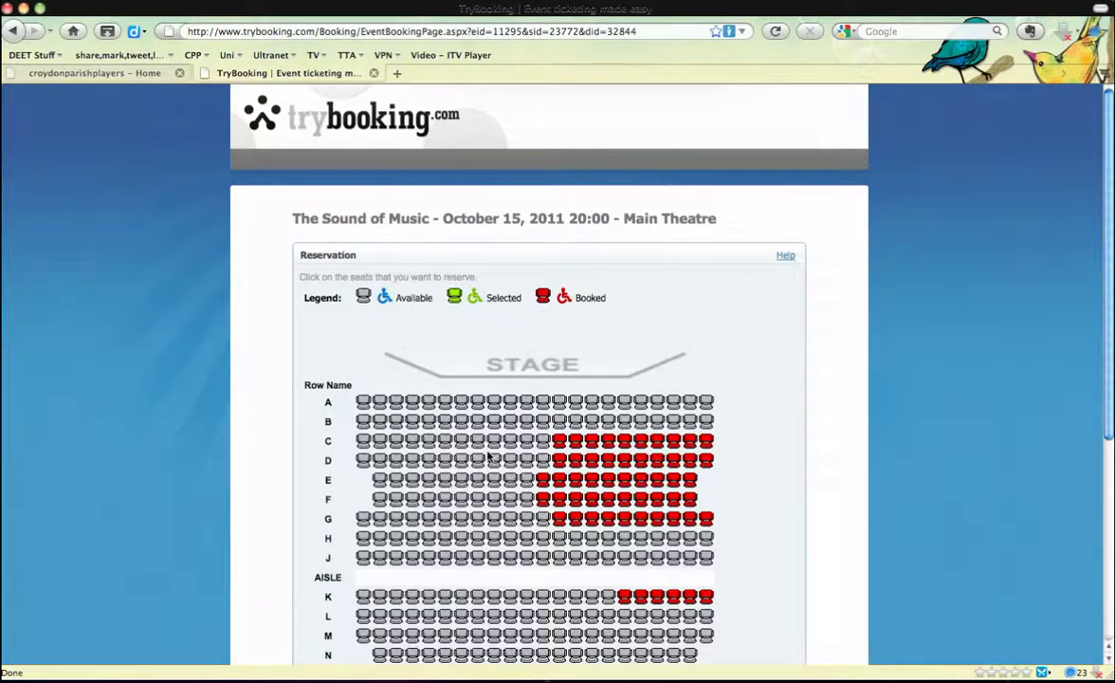
Select seats in row D of the seating plan
scroll(488, 456, "down", 1)
scroll(487, 456, "down", 2)
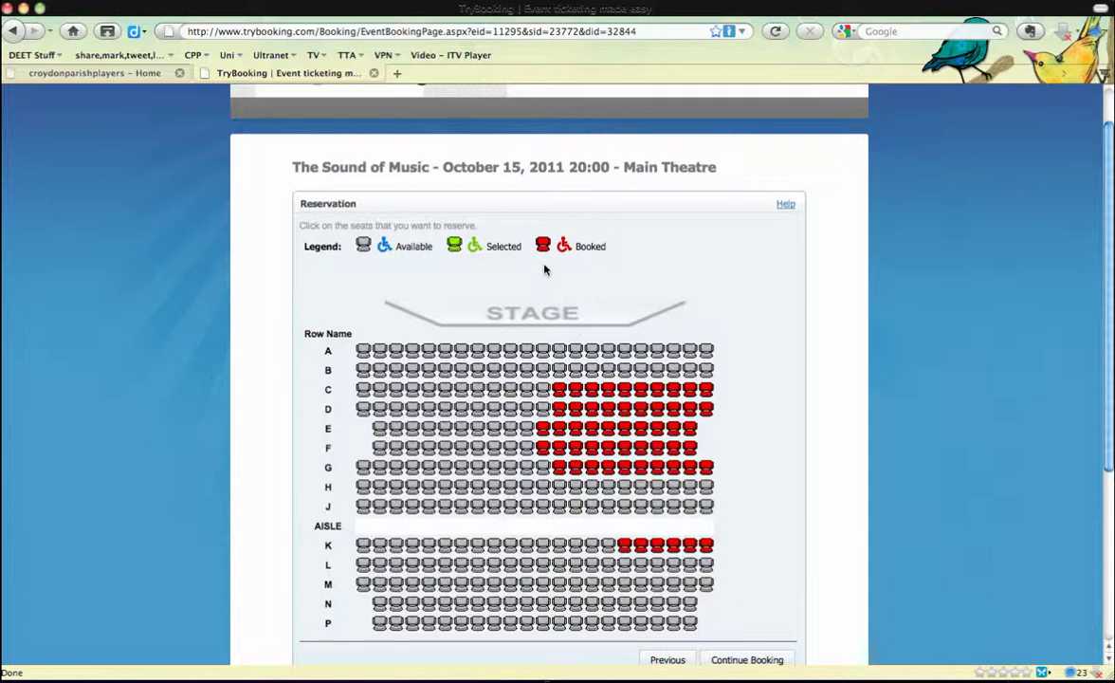
left_click(429, 407)
left_click(460, 408)
left_click(477, 408)
Release the row D seats and choose four adjacent seats in row C instead
scroll(754, 418, "down", 3)
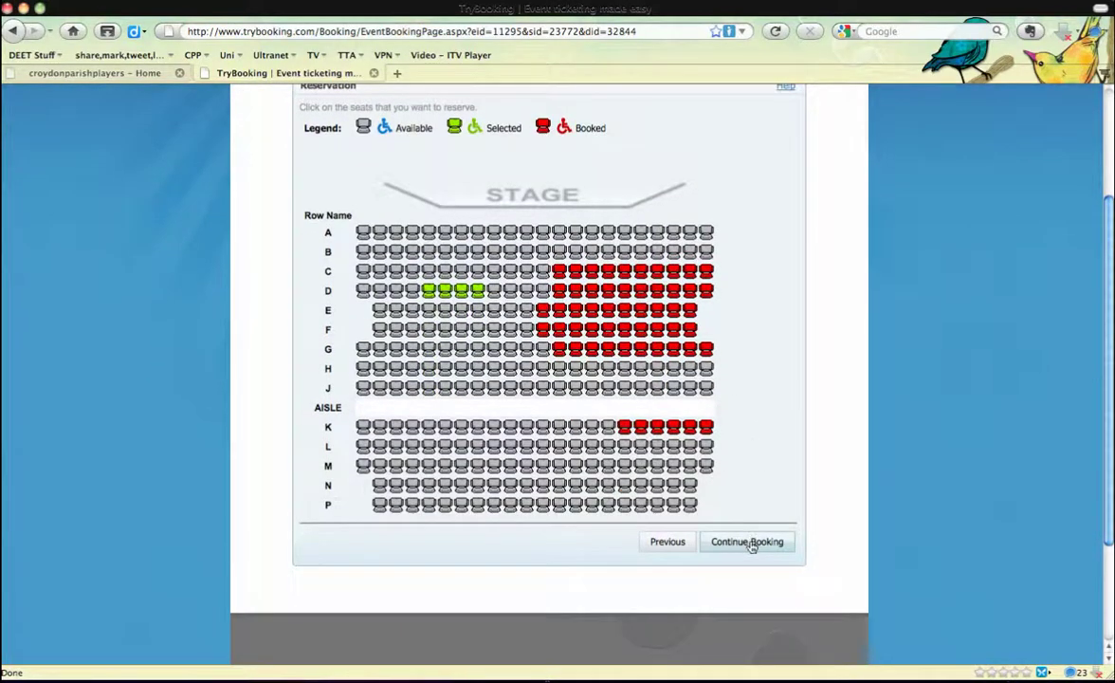
left_click(476, 290)
left_click(461, 290)
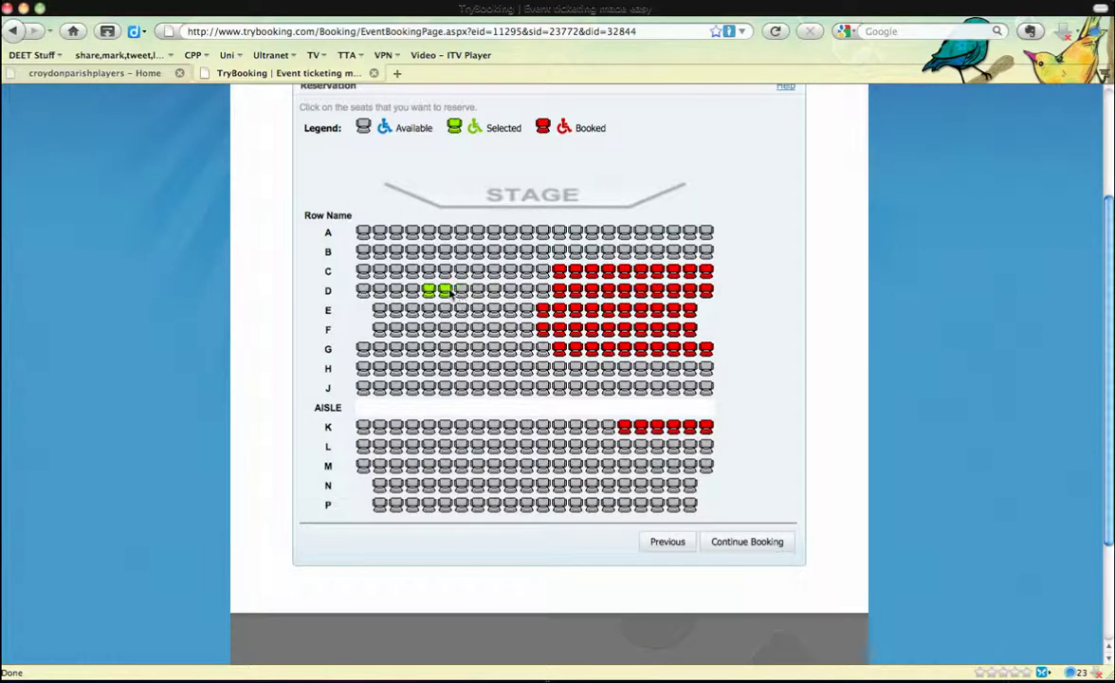
left_click(429, 290)
left_click(429, 271)
left_click(460, 271)
left_click(478, 272)
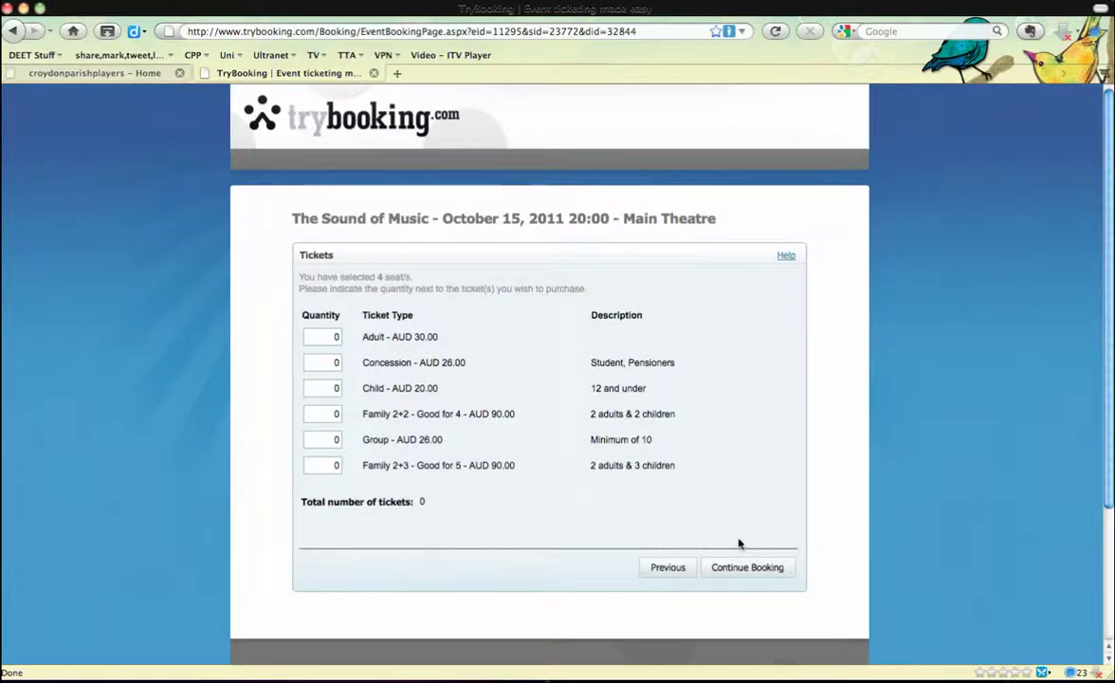
Set the Adult ticket quantity to 4
left_click(333, 337)
key("BackSpace")
type("4")
Highlight the Family 2+2 and Family 2+3 ticket types, then clear the highlight
left_click_drag(410, 415, 359, 414)
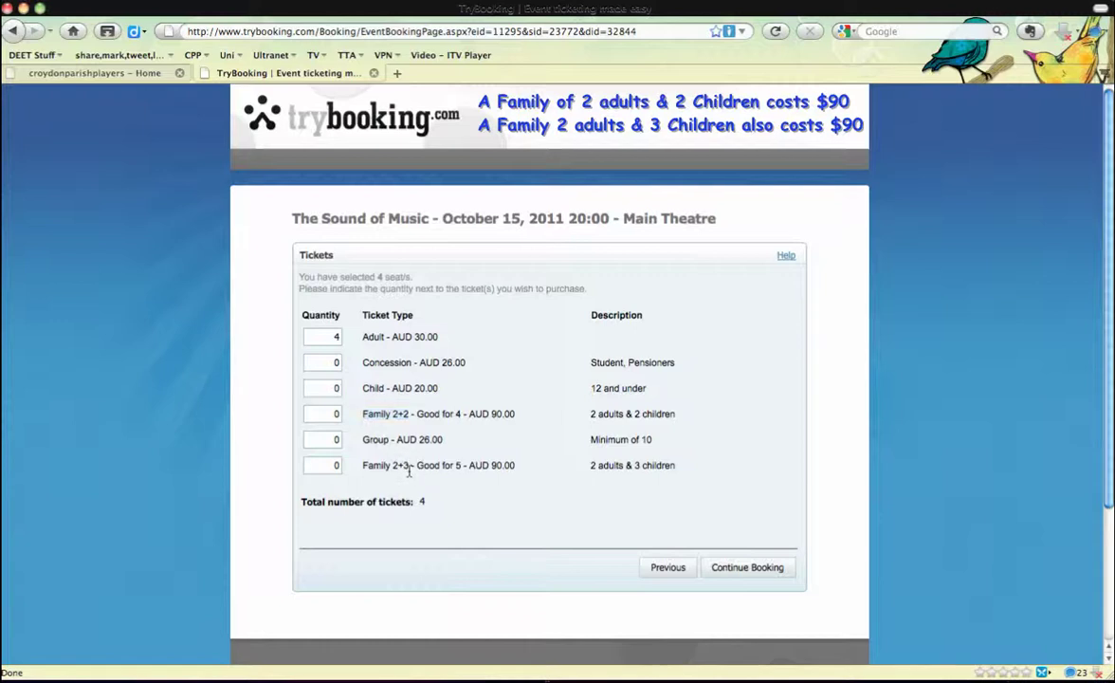
left_click_drag(410, 466, 361, 466)
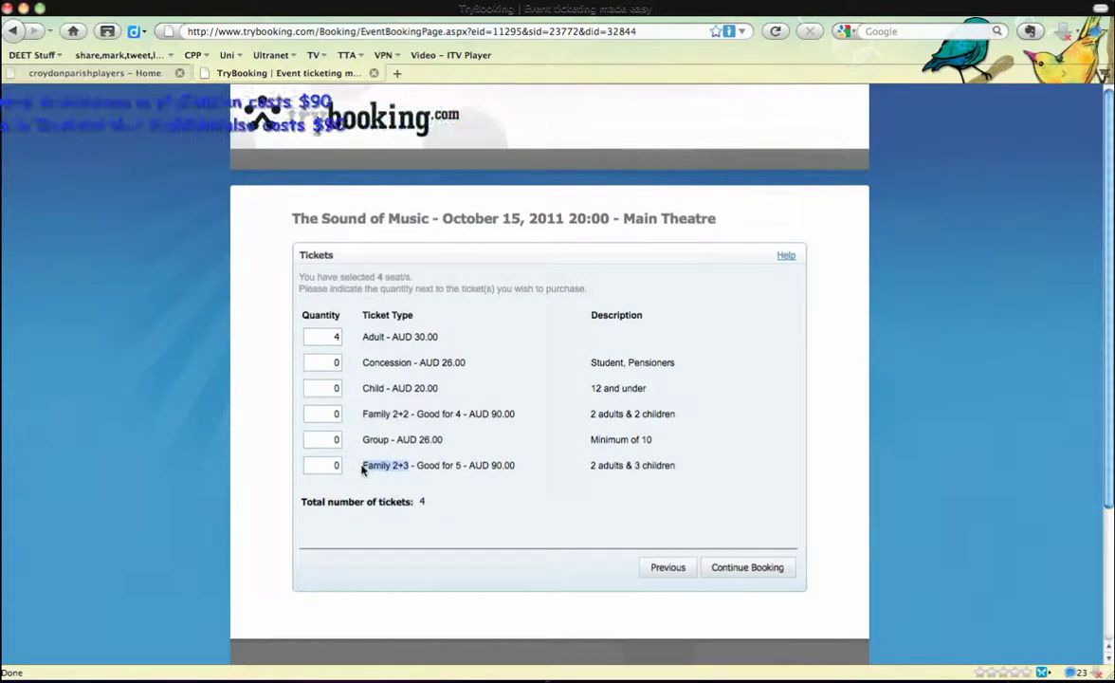
left_click(454, 499)
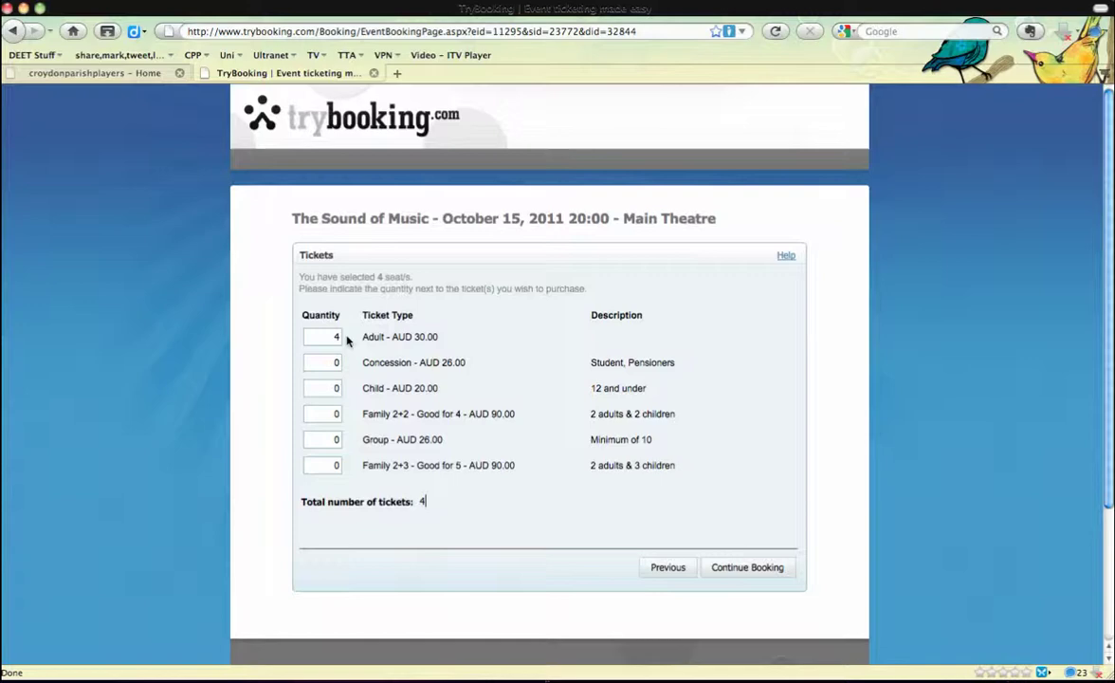
Review the cart's four Adult seats C5–C8 totalling AUD 121.20 and check out
left_click(753, 570)
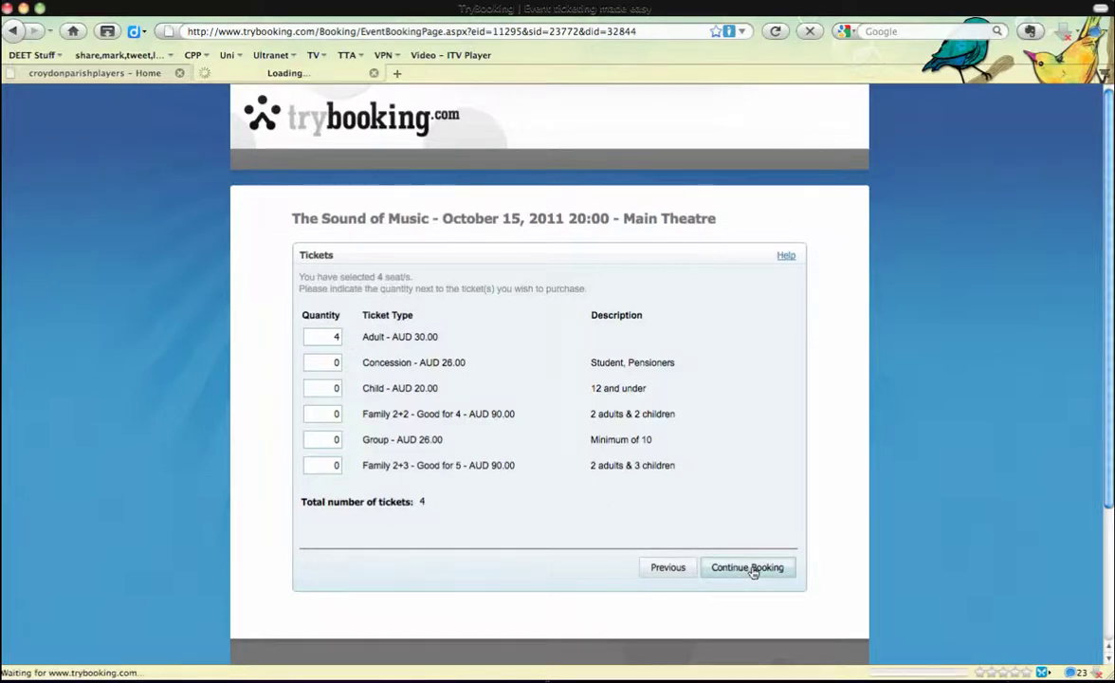
scroll(850, 461, "down", 2)
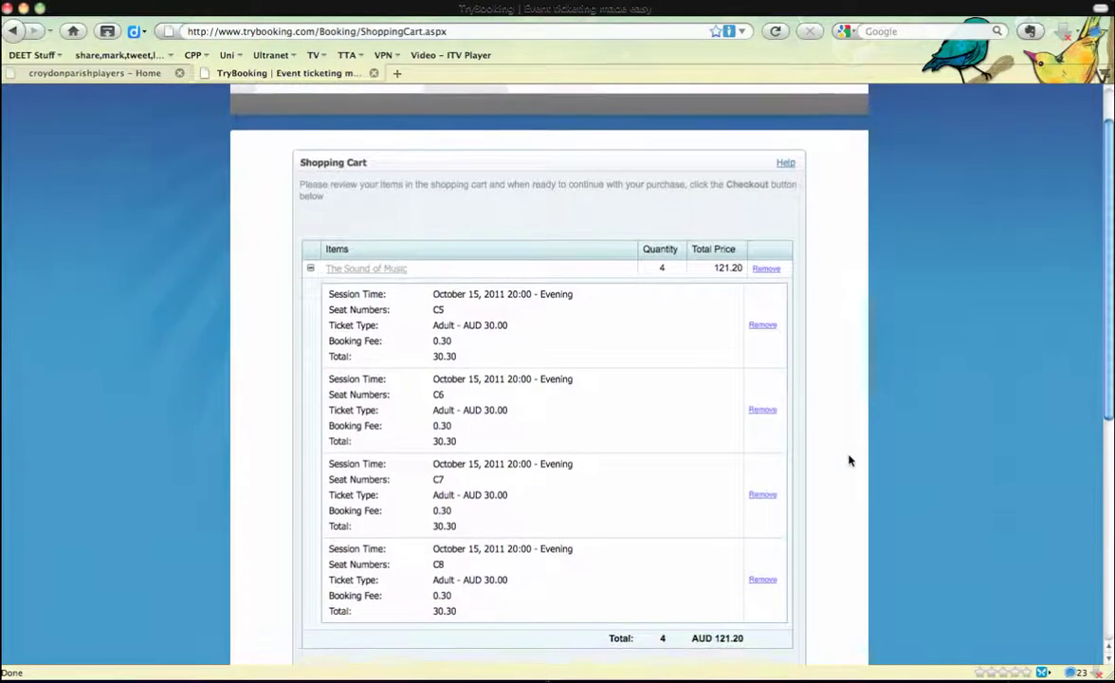
scroll(850, 461, "down", 1)
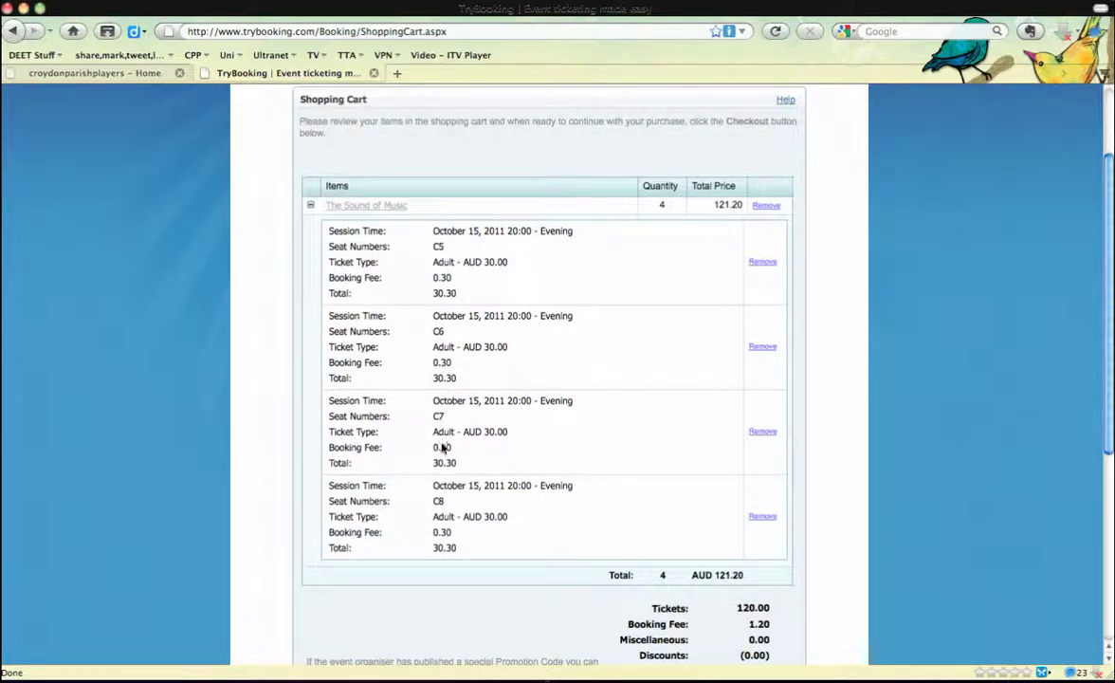
scroll(547, 438, "down", 3)
scroll(547, 438, "down", 1)
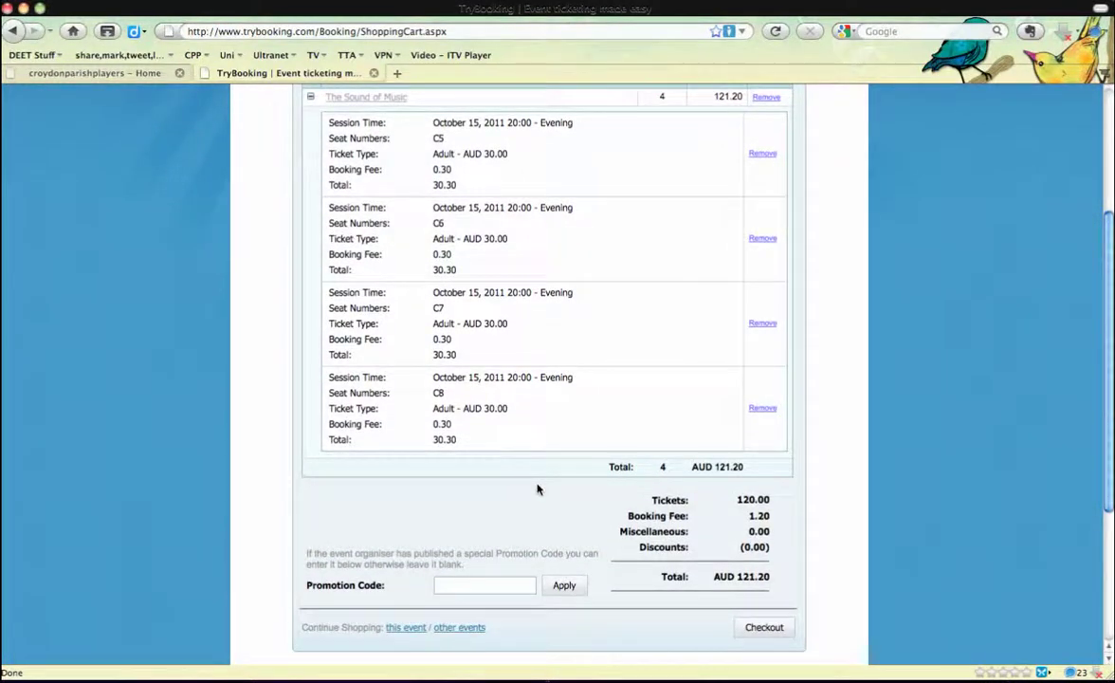
scroll(536, 488, "down", 2)
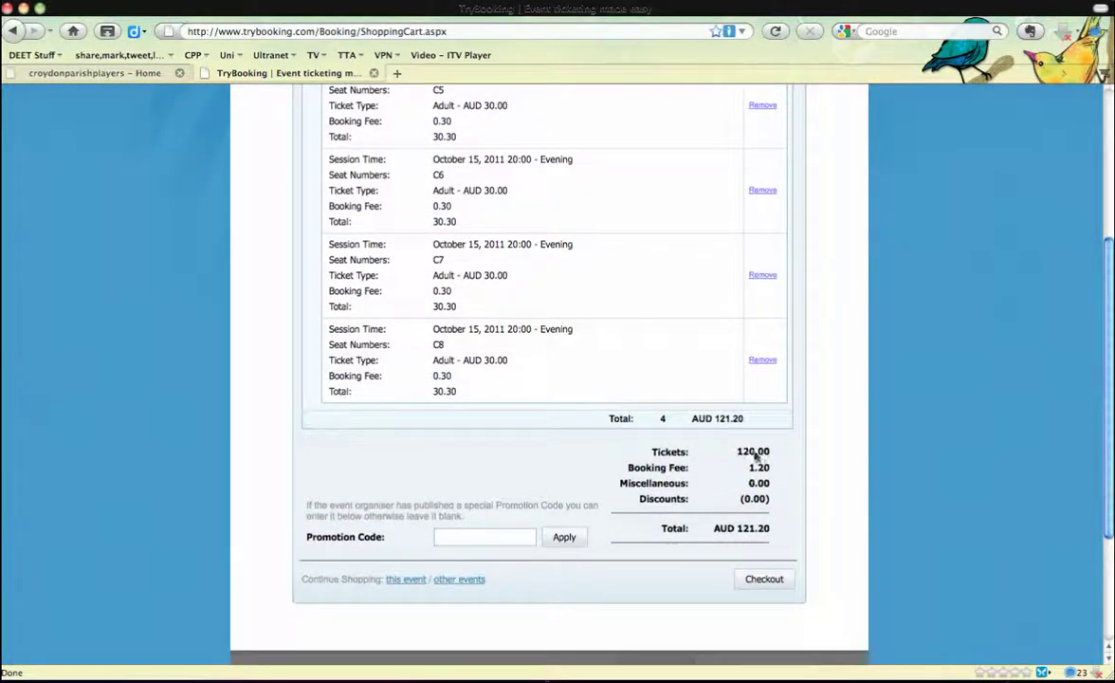
left_click(762, 584)
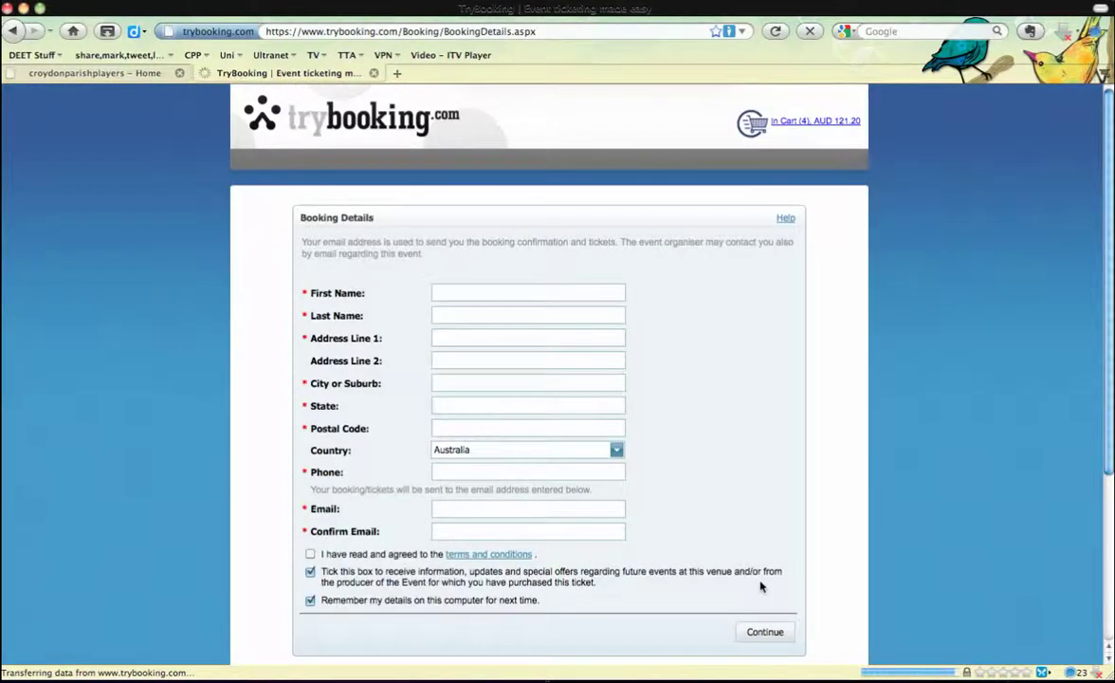
scroll(728, 400, "down", 1)
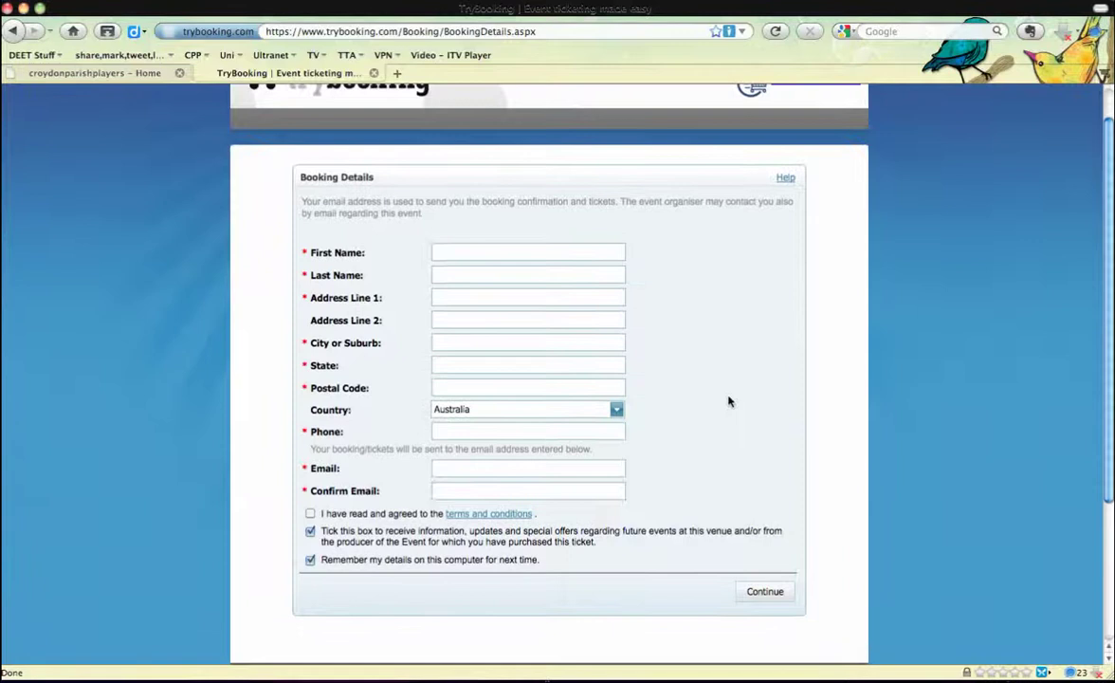
scroll(728, 400, "up", 1)
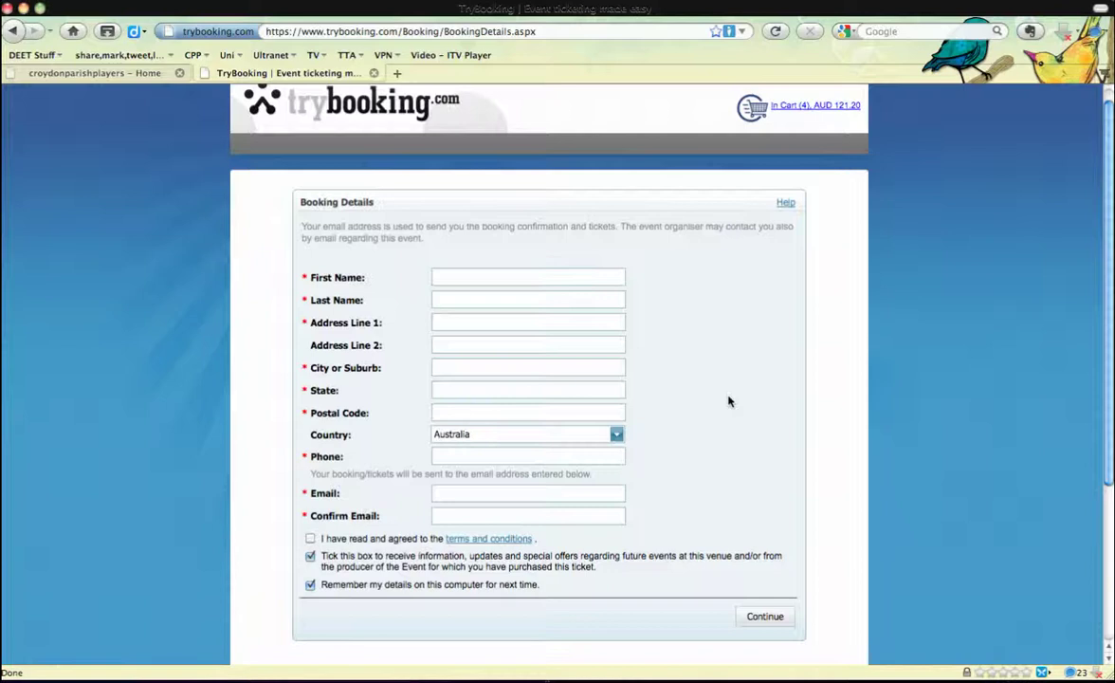
left_click(474, 275)
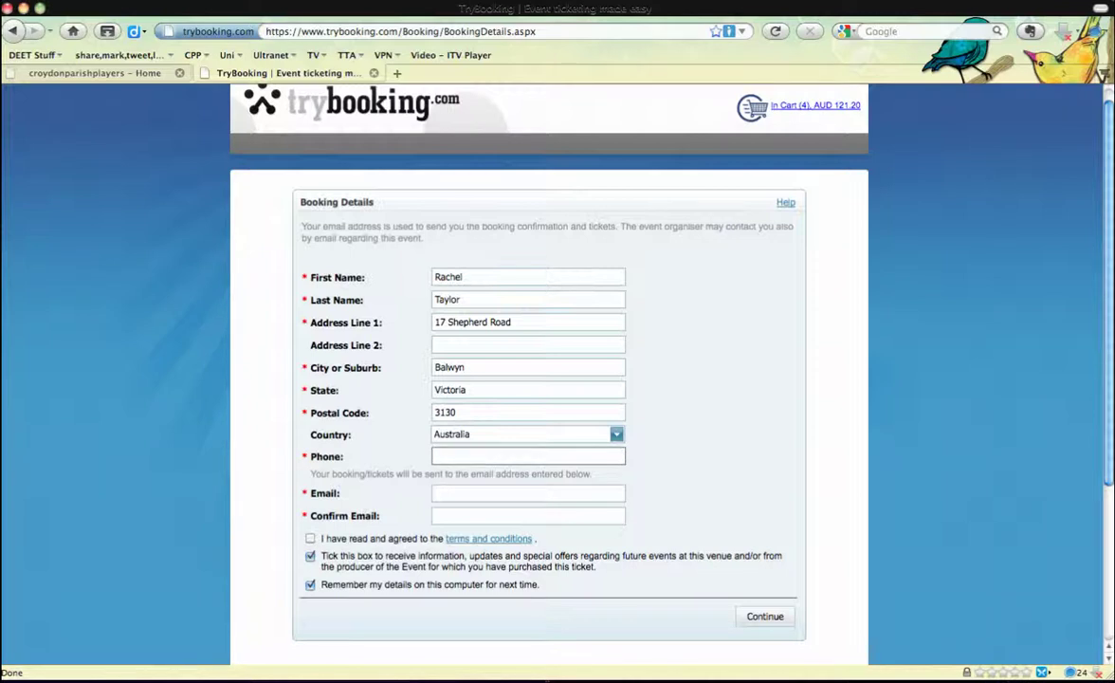
type("9898")
type(" 681")
type("1")
left_click(494, 489)
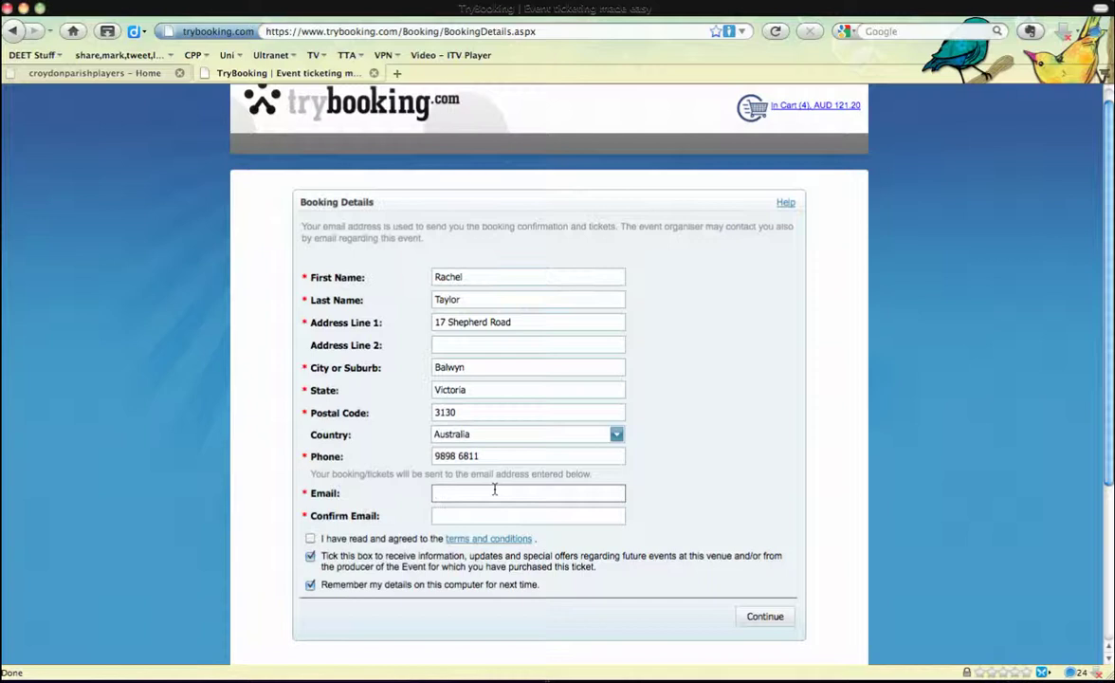
left_click(494, 490)
key("Tab")
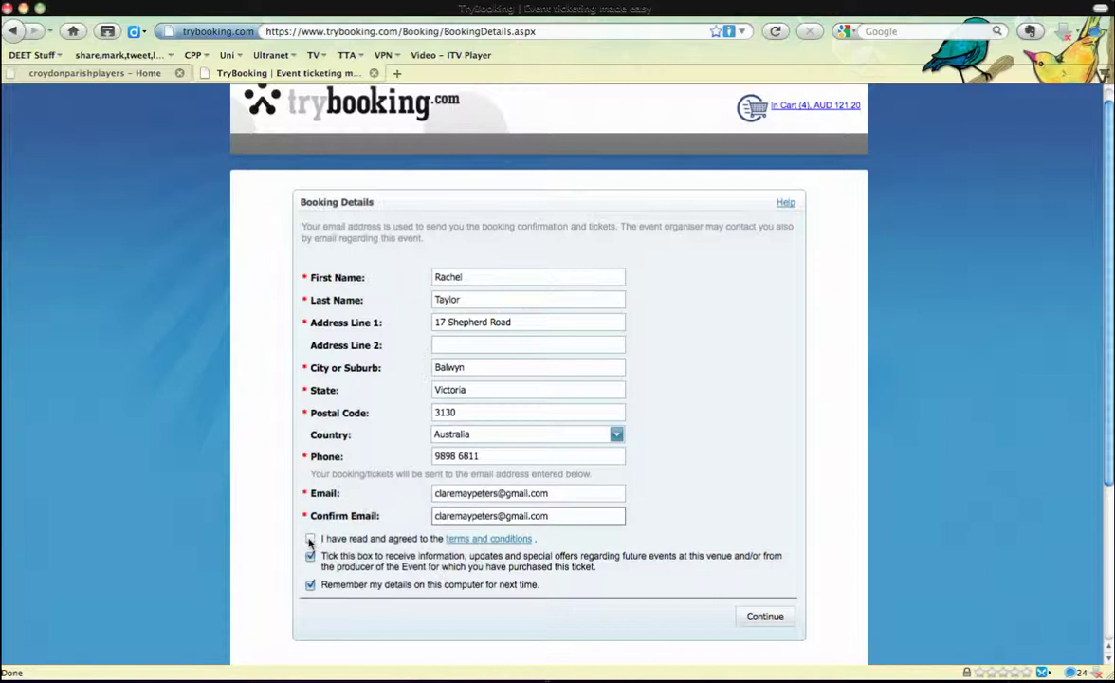
Accept the terms, decline offers and Remember me, and submit the details
left_click(311, 539)
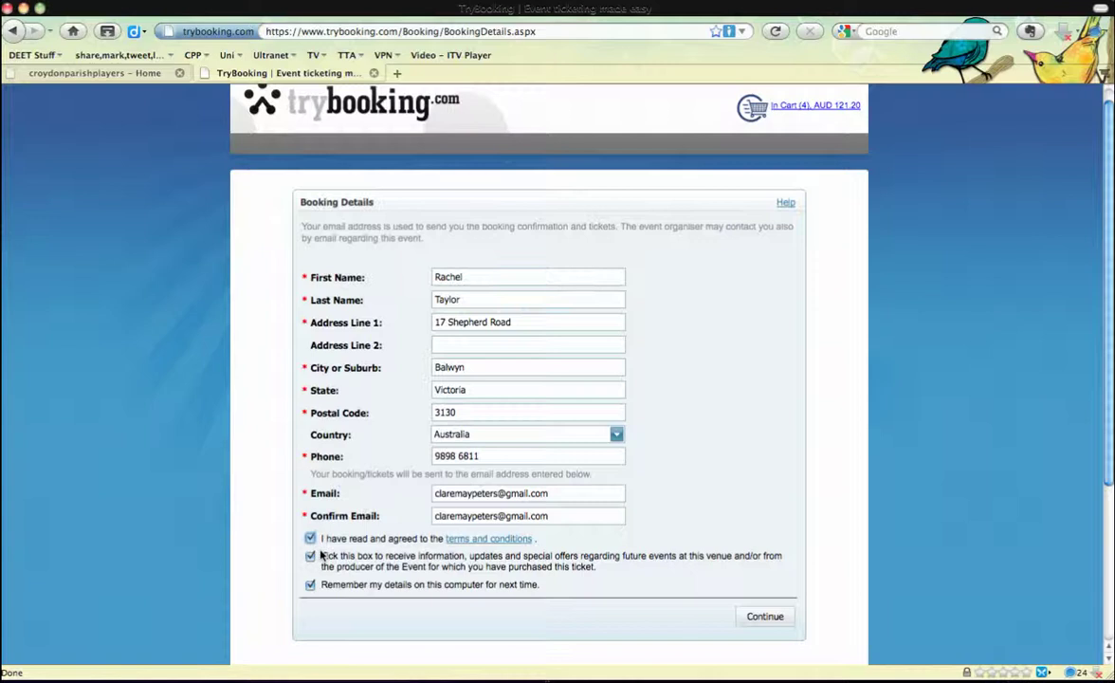
left_click(310, 557)
left_click(310, 586)
left_click(776, 619)
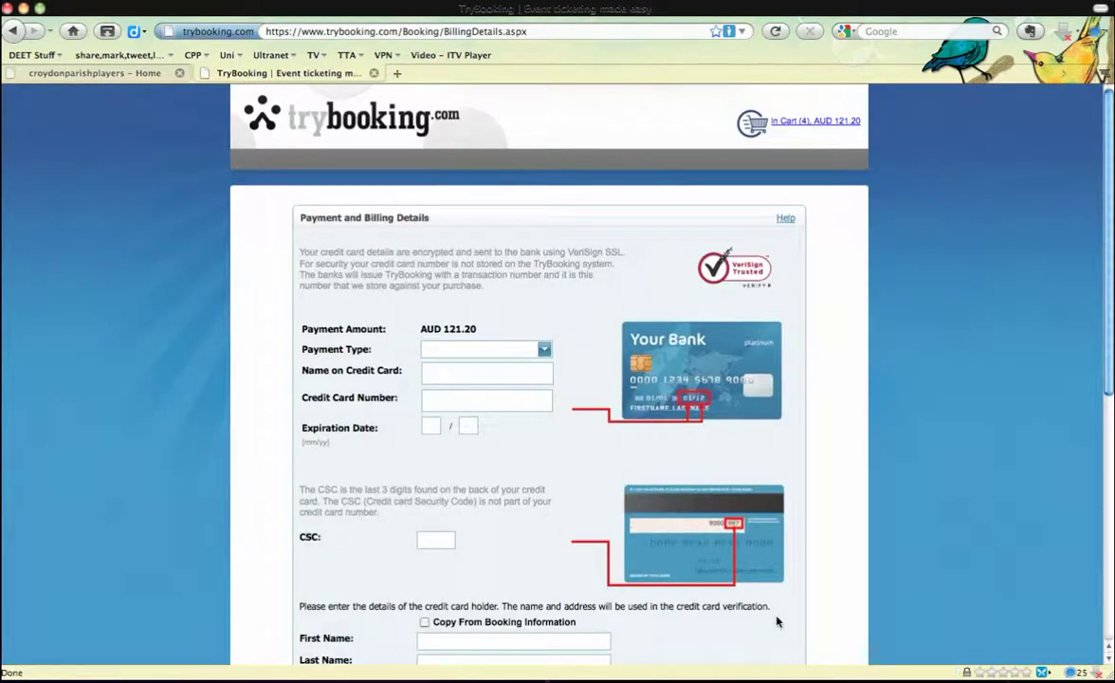
scroll(775, 621, "down", 3)
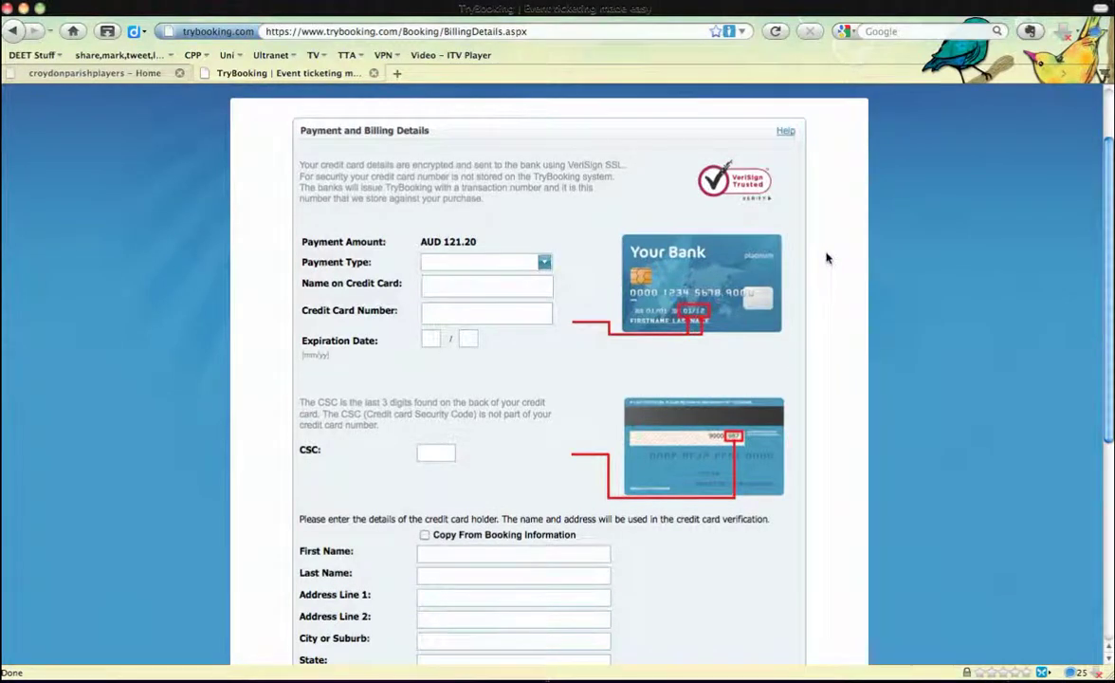
scroll(826, 258, "up", 3)
scroll(826, 258, "down", 6)
scroll(826, 258, "down", 3)
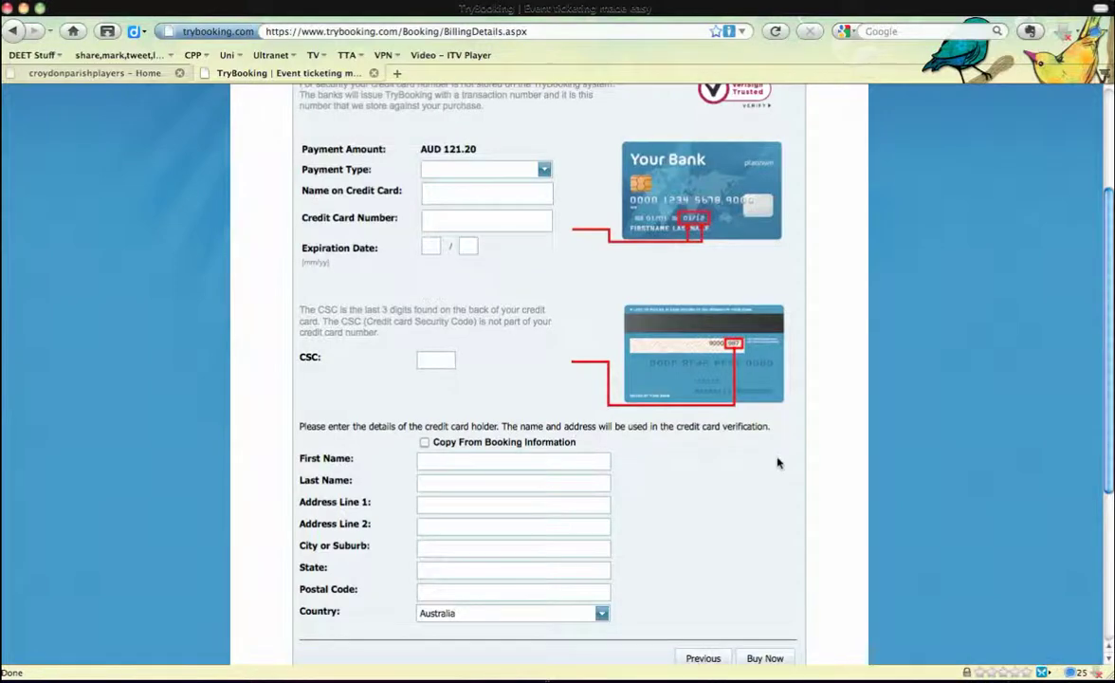
scroll(778, 462, "down", 1)
scroll(777, 461, "up", 2)
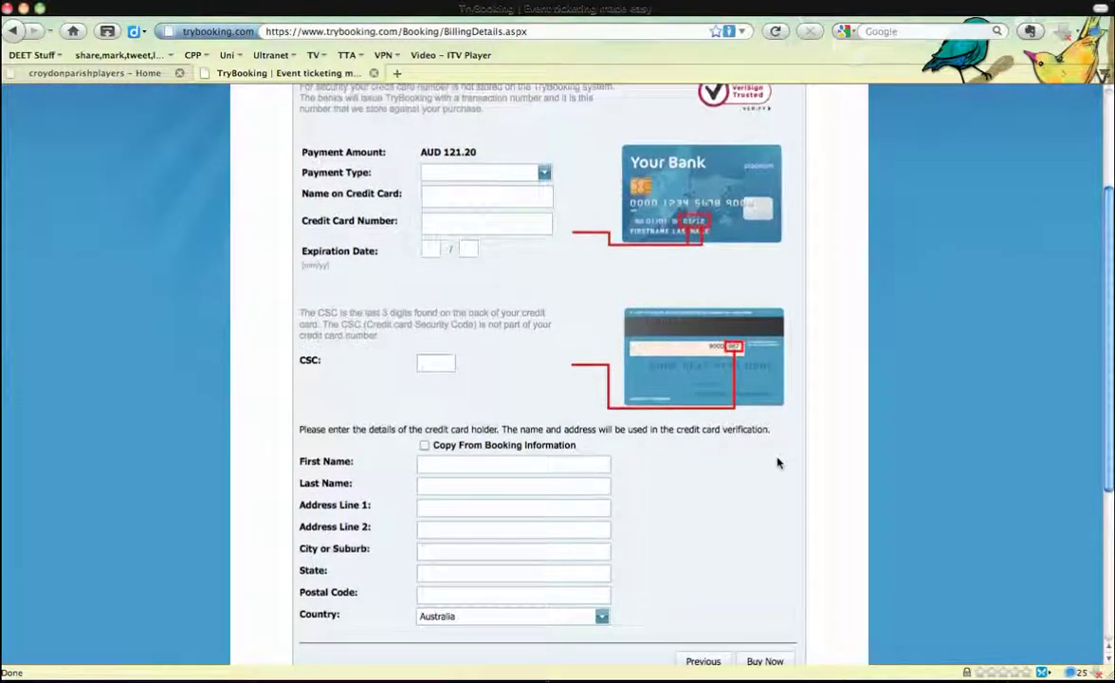
scroll(777, 462, "up", 1)
scroll(777, 462, "down", 4)
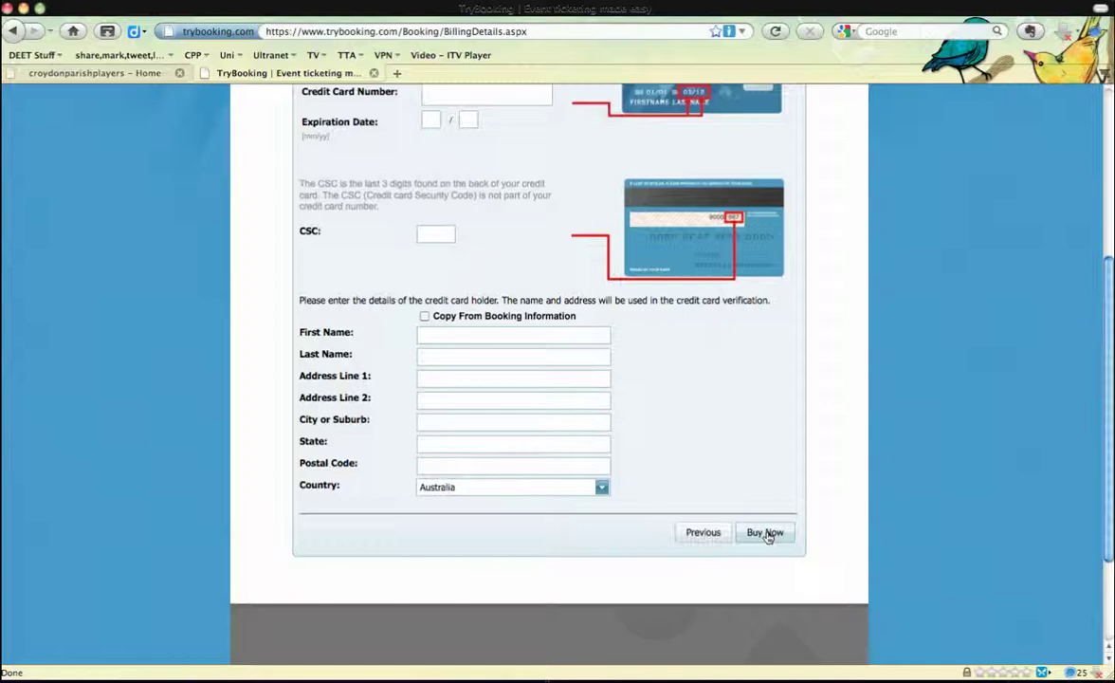
scroll(768, 537, "up", 5)
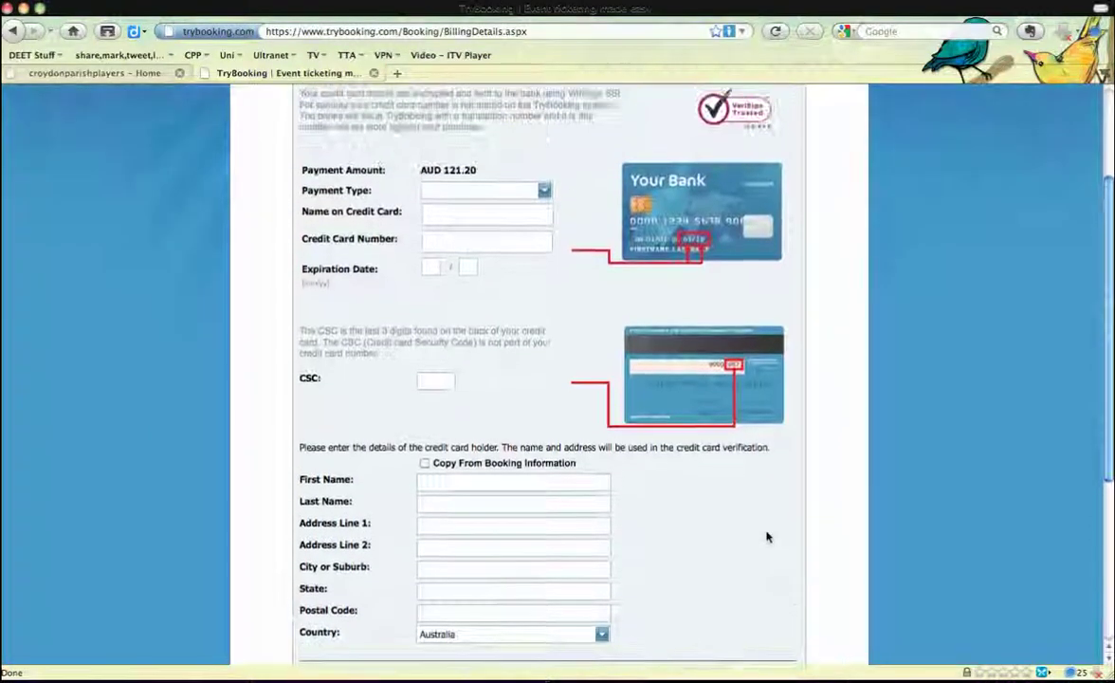